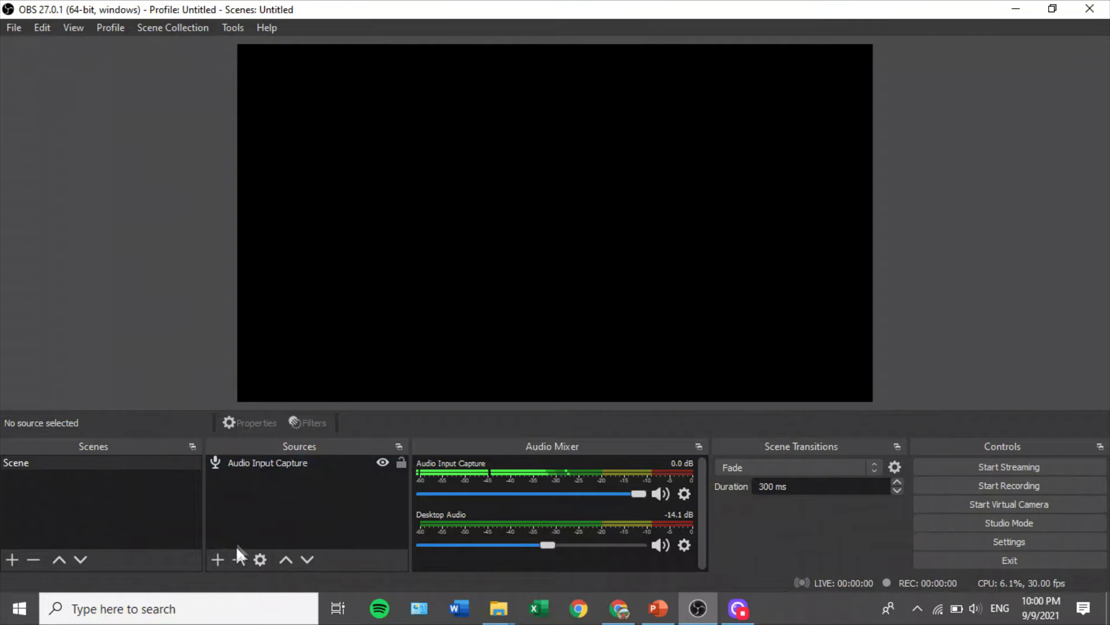
Add a new Video Capture Device source that uses the Logitech BRIO as its device.
{"action": "left_click", "coordinate": [217, 561]}
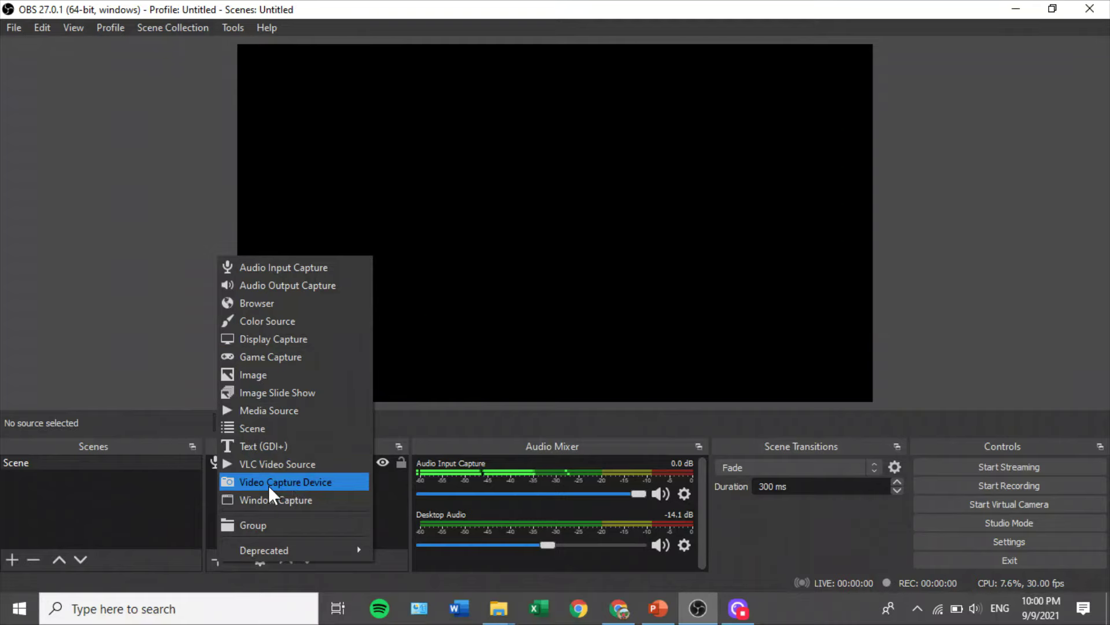
{"action": "left_click", "coordinate": [323, 481]}
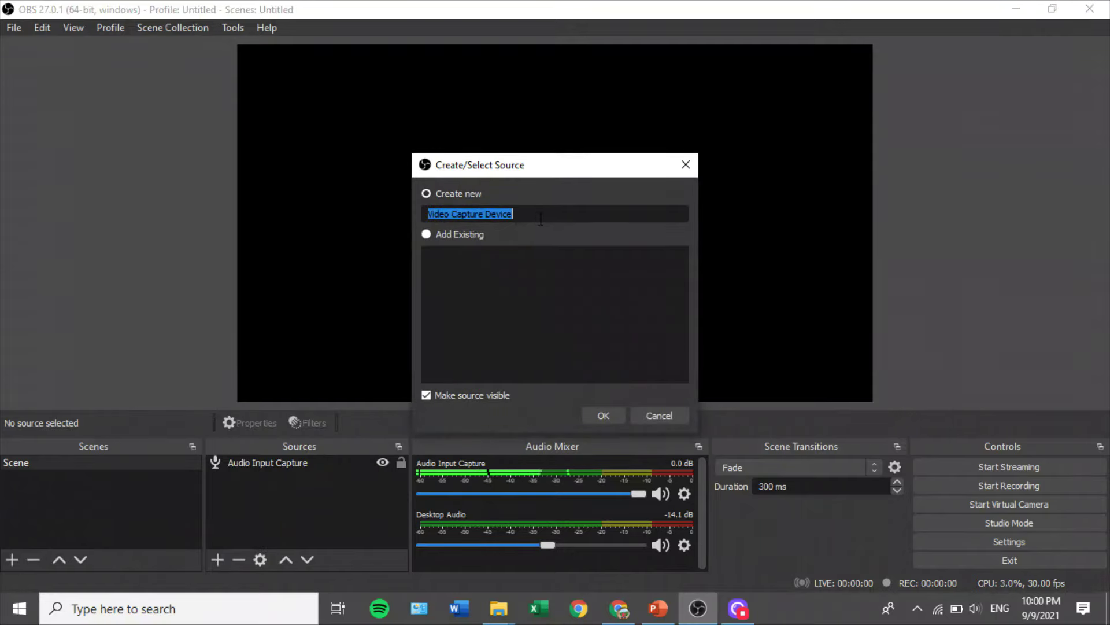
{"action": "left_click", "coordinate": [603, 415]}
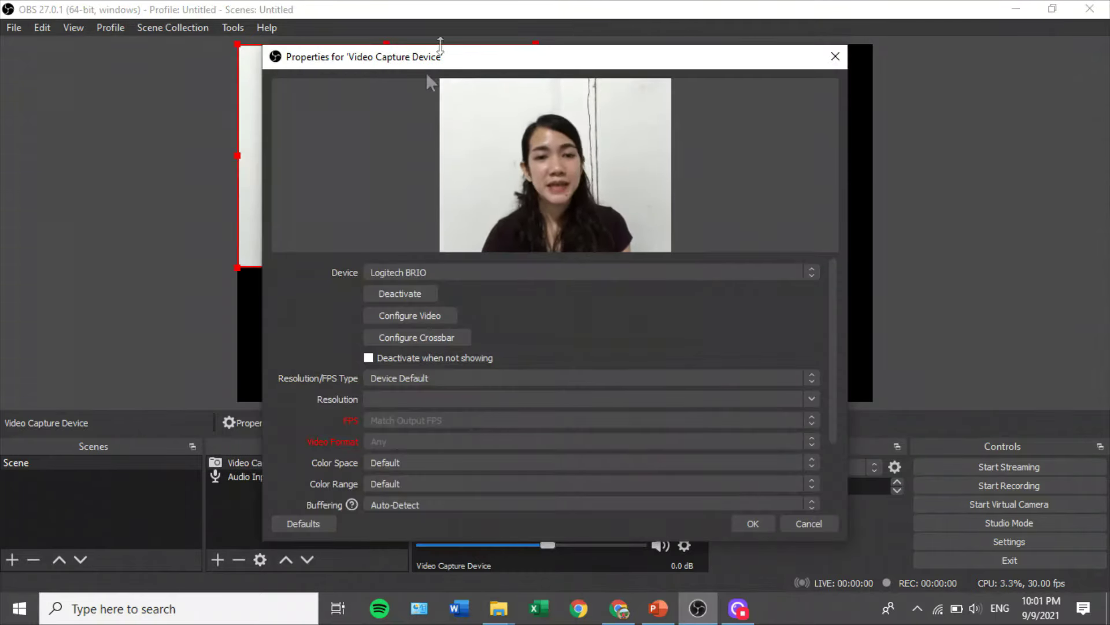
{"action": "left_click", "coordinate": [426, 272]}
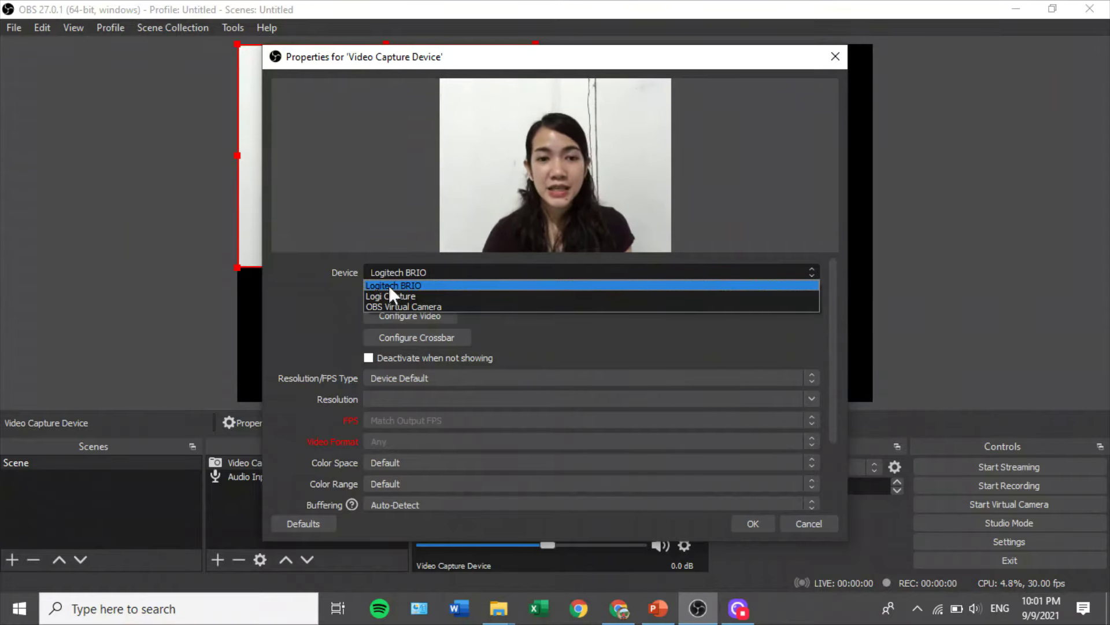
{"action": "left_click", "coordinate": [424, 285]}
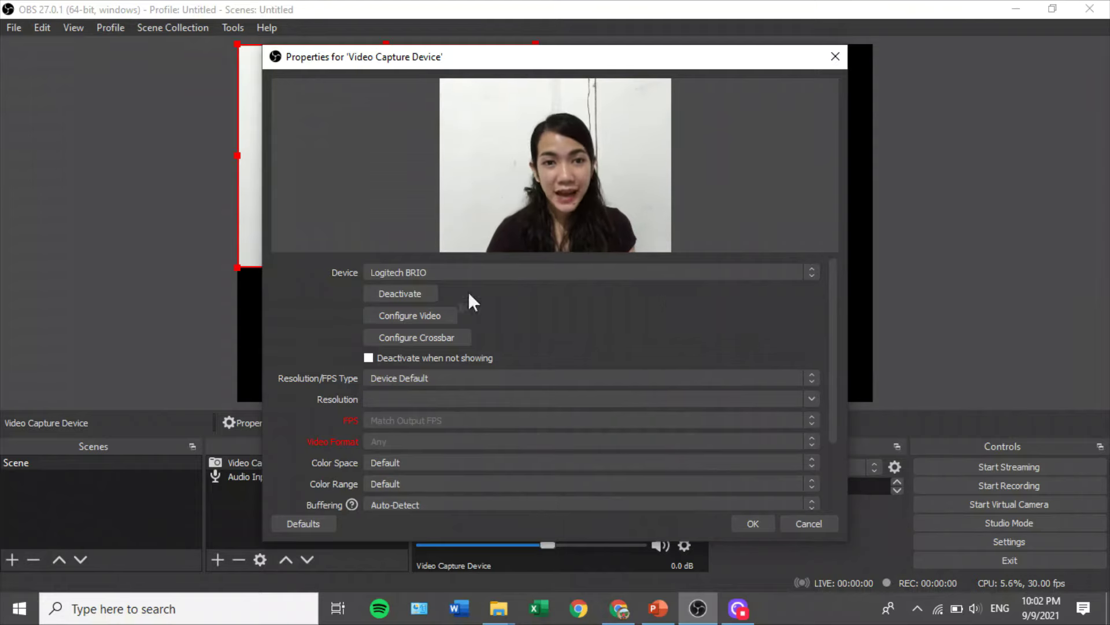
Set the webcam source to a Custom resolution of 1920x1080 and accept its properties.
{"action": "left_click", "coordinate": [490, 378]}
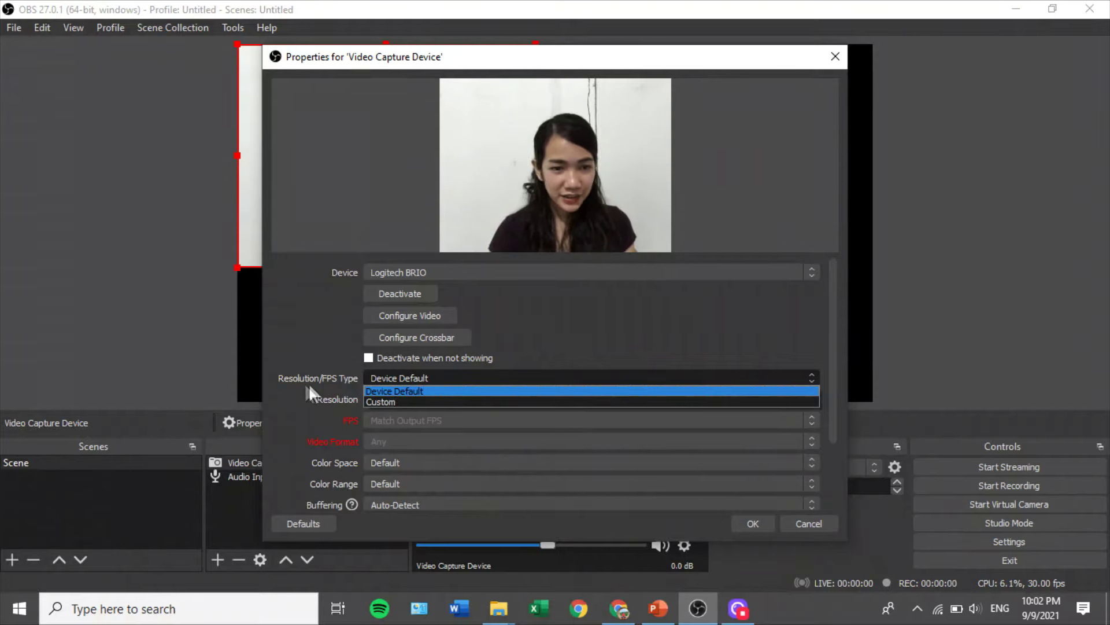
{"action": "left_click", "coordinate": [380, 401]}
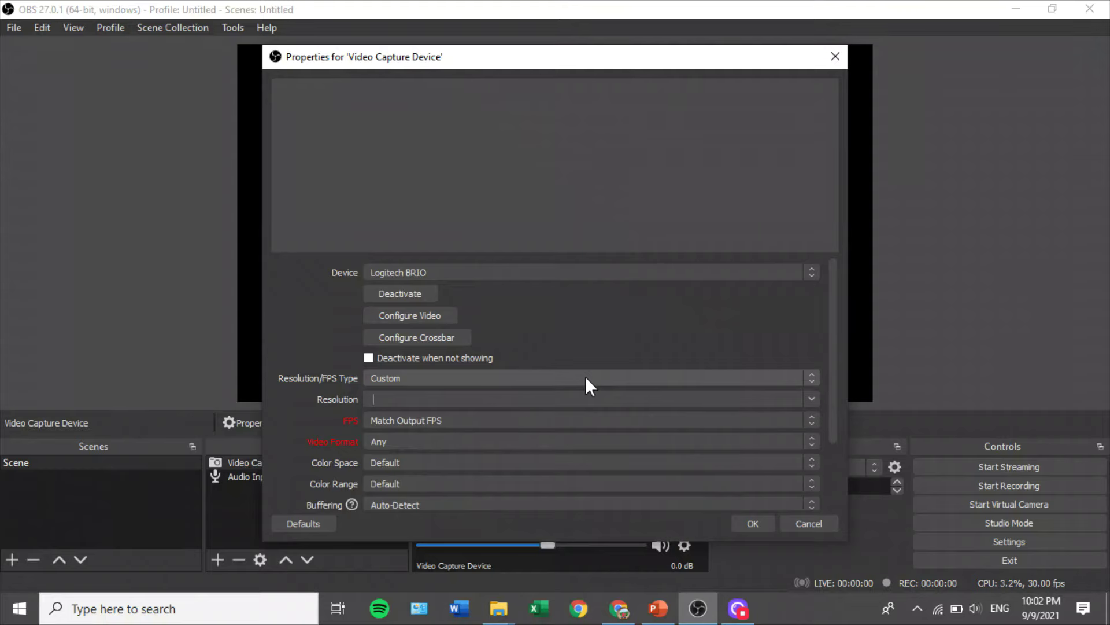
{"action": "type", "text": "1920x1080"}
{"action": "type", "text": "9"}
{"action": "key", "text": "BackSpace"}
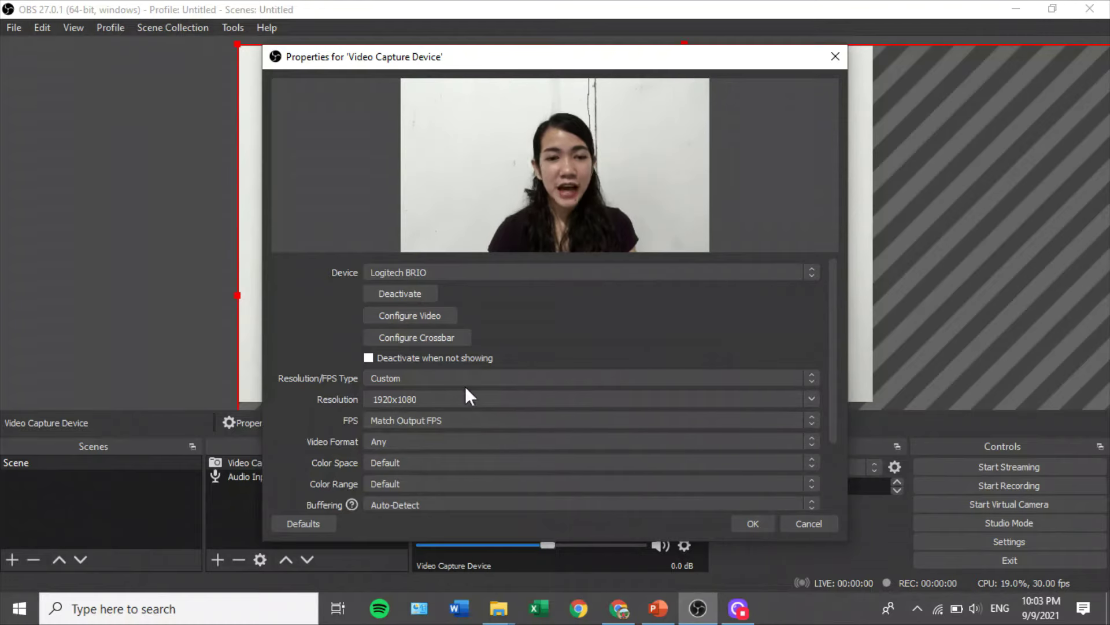
{"action": "left_click", "coordinate": [746, 524]}
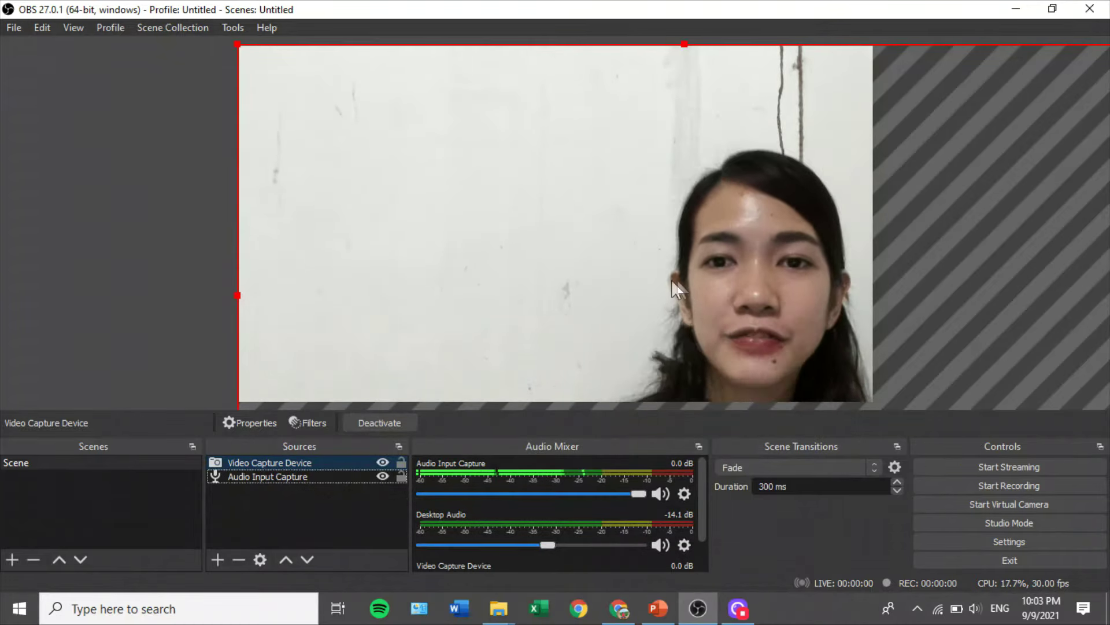
Fit the webcam image to the full canvas, and shrink it into the canvas's lower-right corner.
{"action": "left_click_drag", "start_coordinate": [238, 44], "coordinate": [303, 71]}
{"action": "left_click_drag", "start_coordinate": [474, 139], "coordinate": [359, 158]}
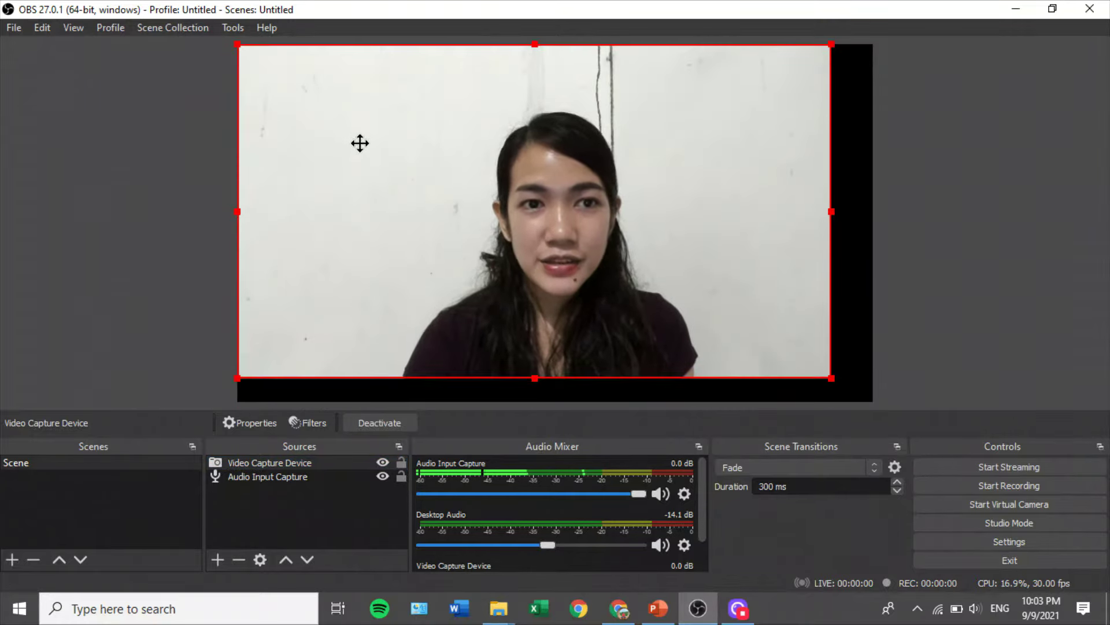
{"action": "left_click_drag", "start_coordinate": [833, 379], "coordinate": [866, 396]}
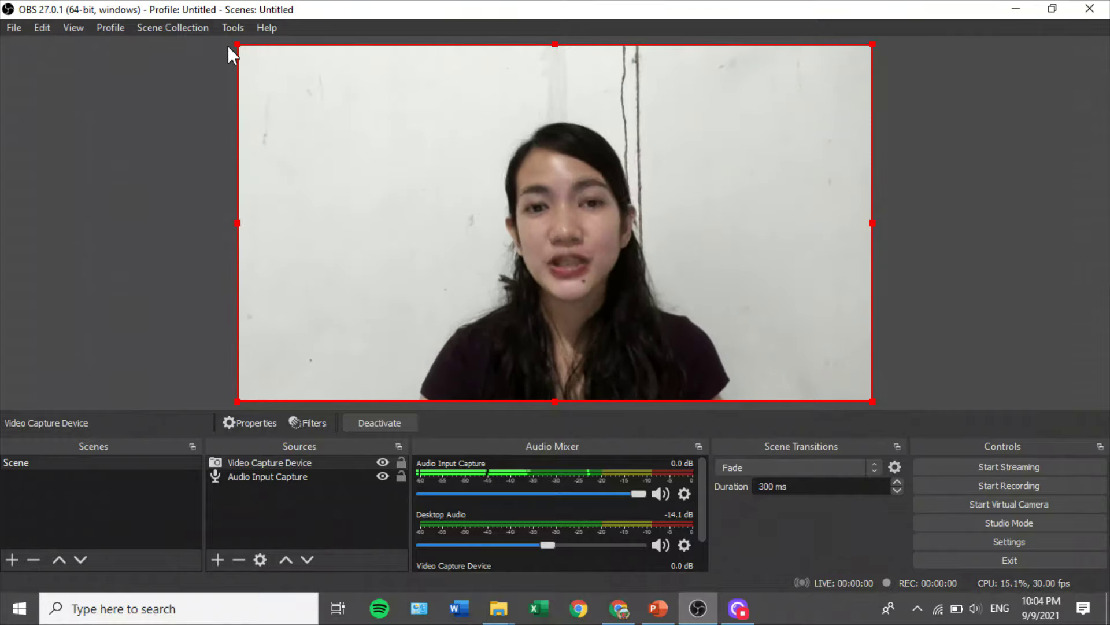
{"action": "left_click_drag", "start_coordinate": [236, 46], "coordinate": [834, 73]}
{"action": "left_click_drag", "start_coordinate": [781, 119], "coordinate": [810, 382]}
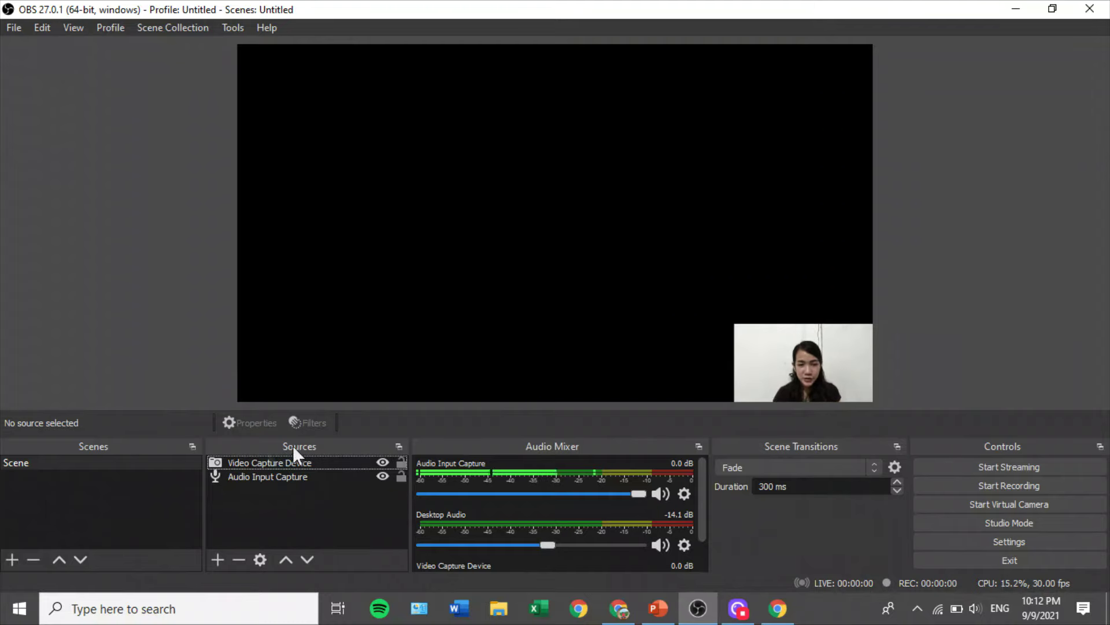
Add a new Display Capture source for Display 1: 1366x768 (Primary Monitor) with the cursor captured.
{"action": "left_click", "coordinate": [214, 561]}
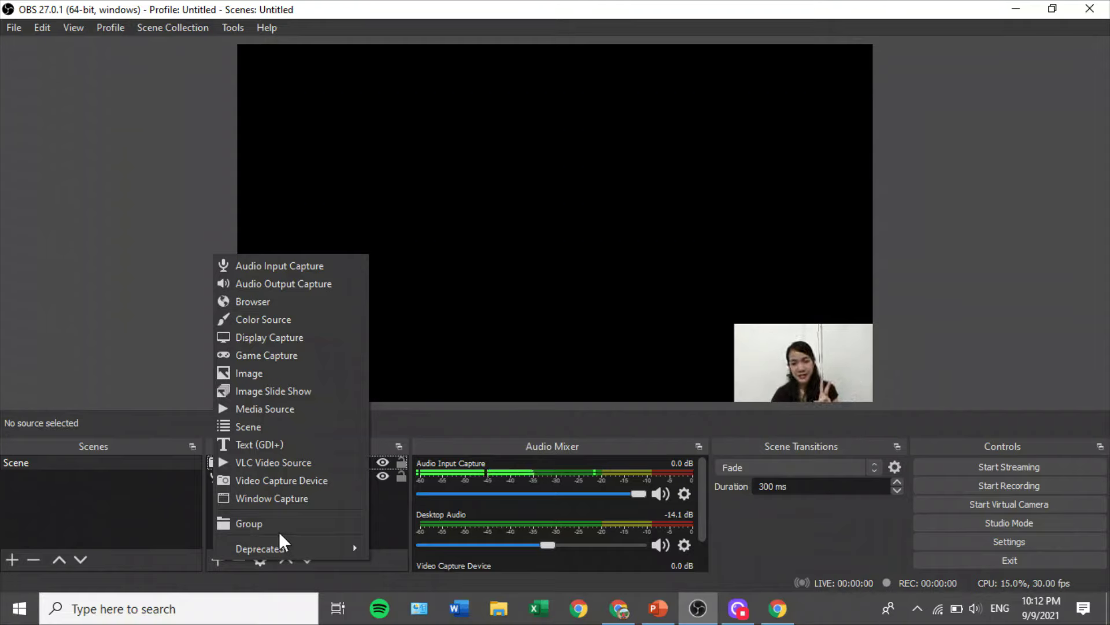
{"action": "left_click", "coordinate": [248, 338]}
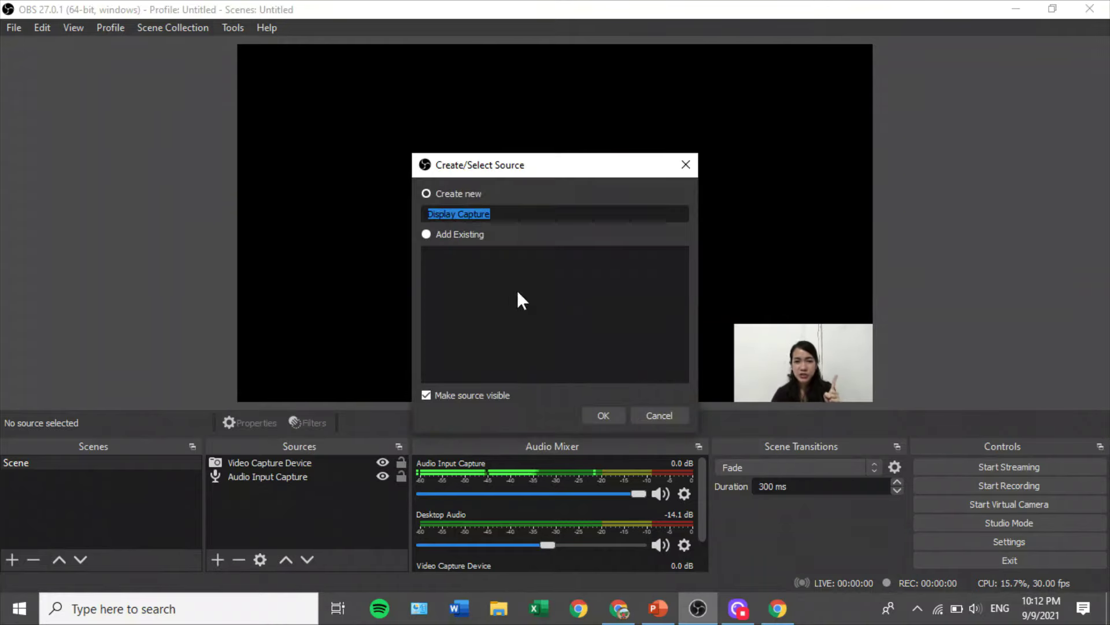
{"action": "left_click", "coordinate": [602, 417]}
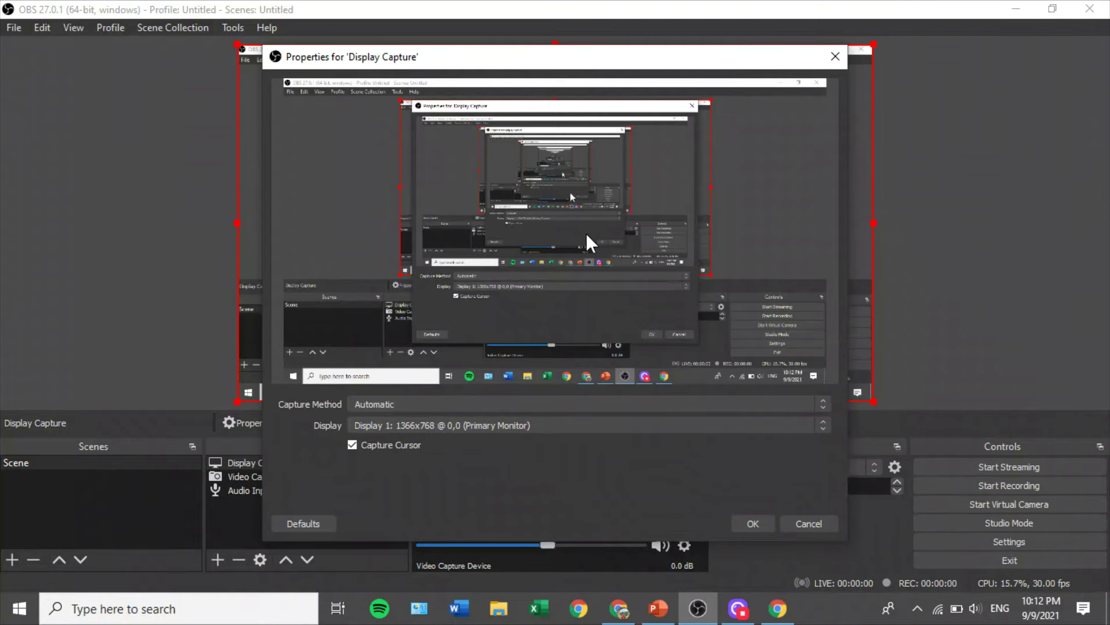
{"action": "left_click_drag", "start_coordinate": [503, 65], "coordinate": [489, 109]}
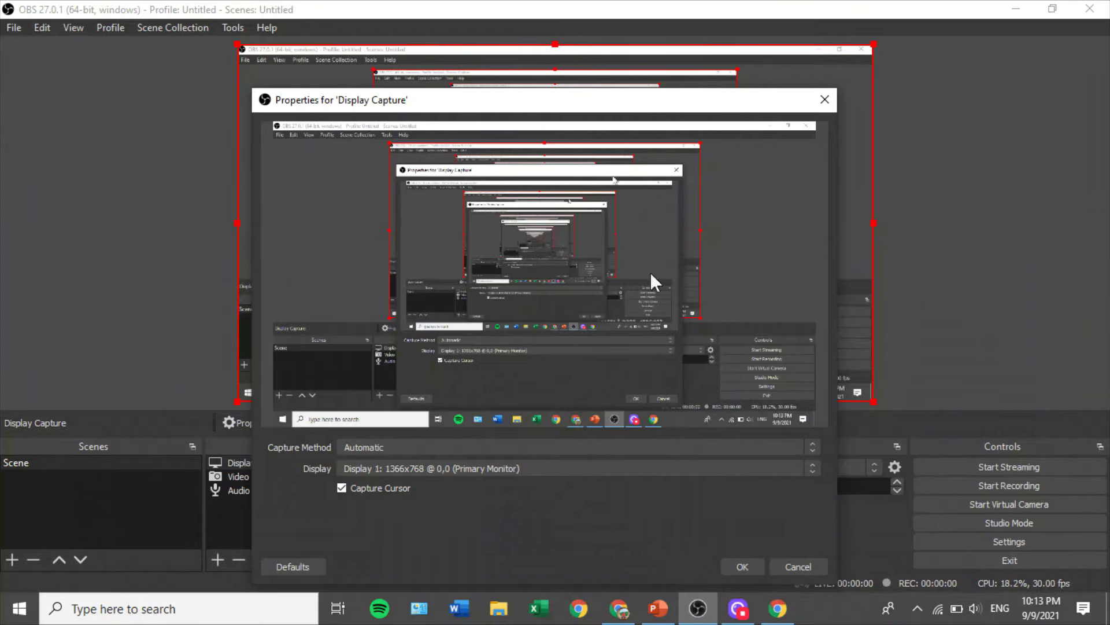
{"action": "left_click_drag", "start_coordinate": [526, 105], "coordinate": [567, 65]}
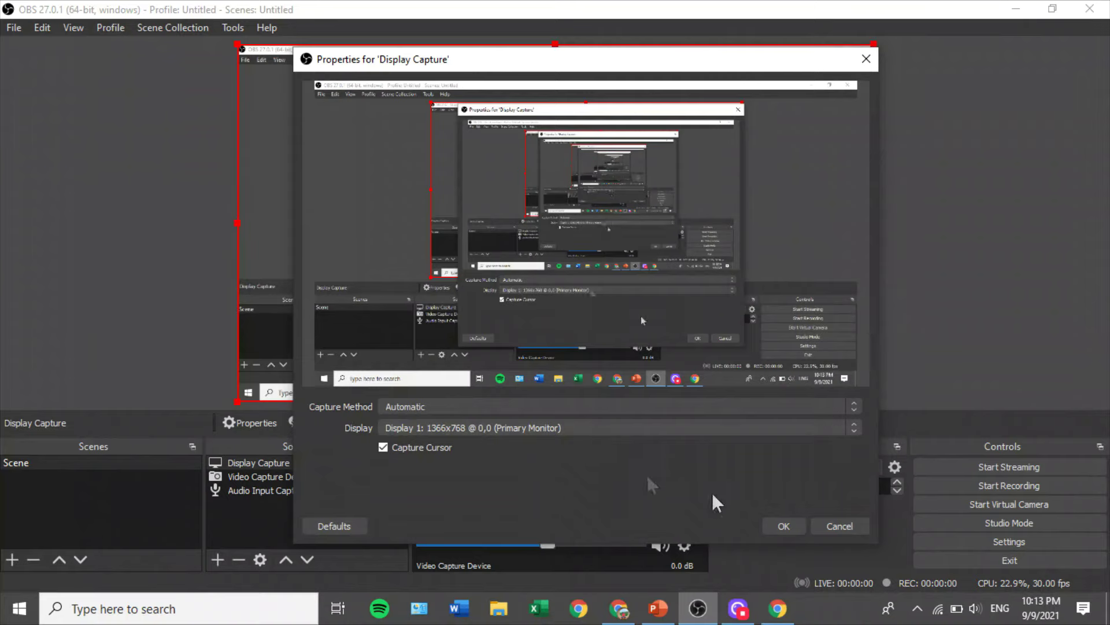
{"action": "left_click", "coordinate": [783, 527]}
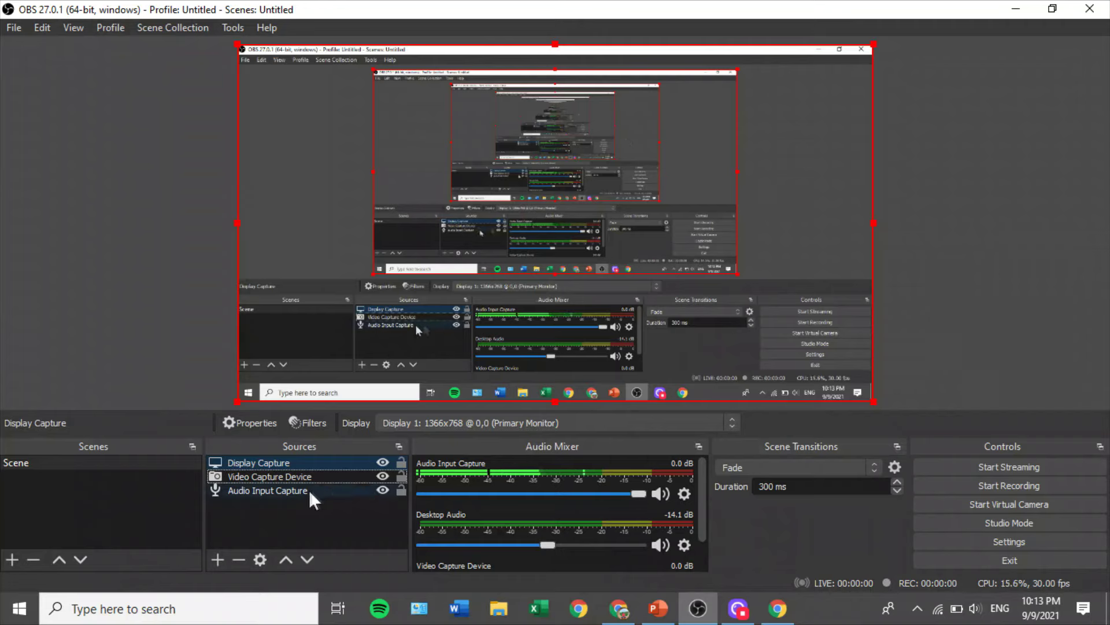
Move the Video Capture Device source above Display Capture in the source order and deselect it.
{"action": "left_click", "coordinate": [262, 475]}
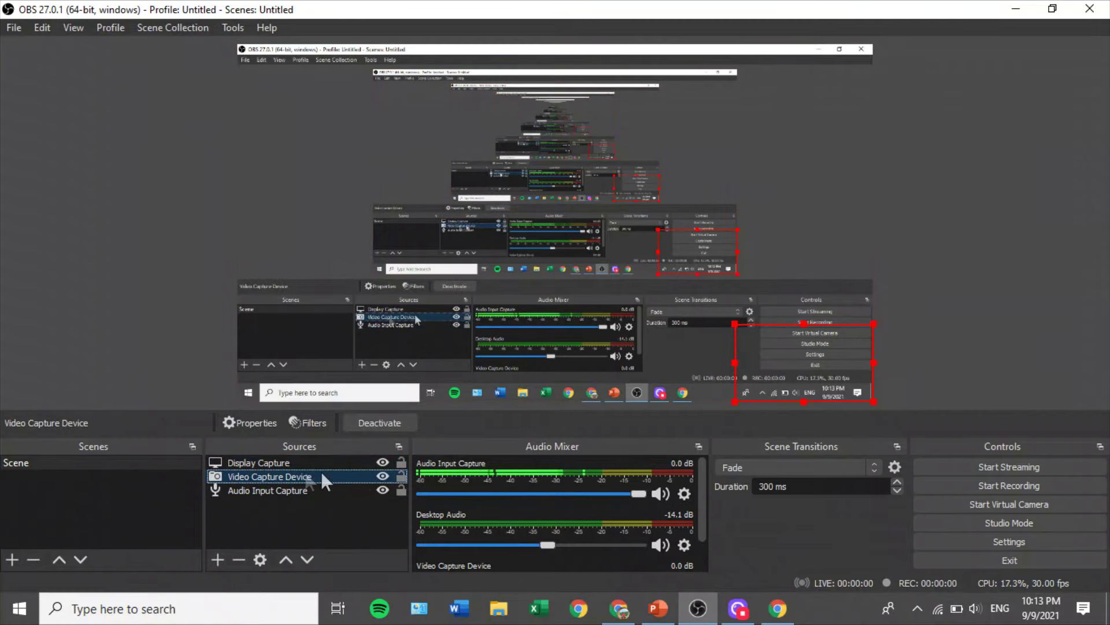
{"action": "left_click", "coordinate": [285, 560]}
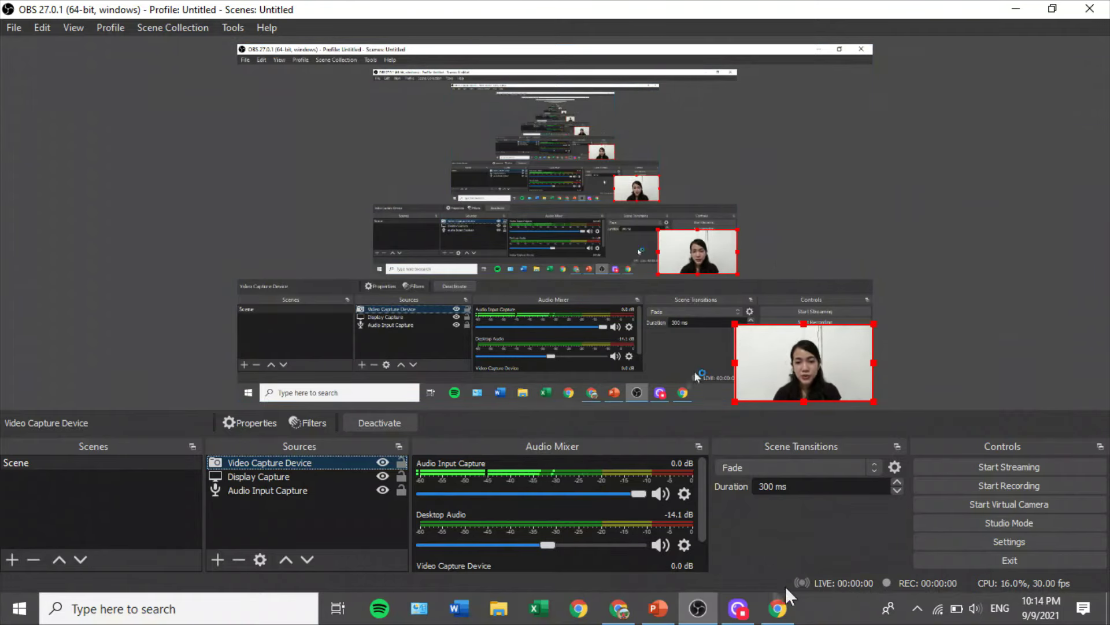
{"action": "left_click", "coordinate": [987, 289]}
Record a short test while switching to PowerPoint to play the Module 1 Lesson slide show, and stop the recording back in OBS.
{"action": "left_click", "coordinate": [997, 485]}
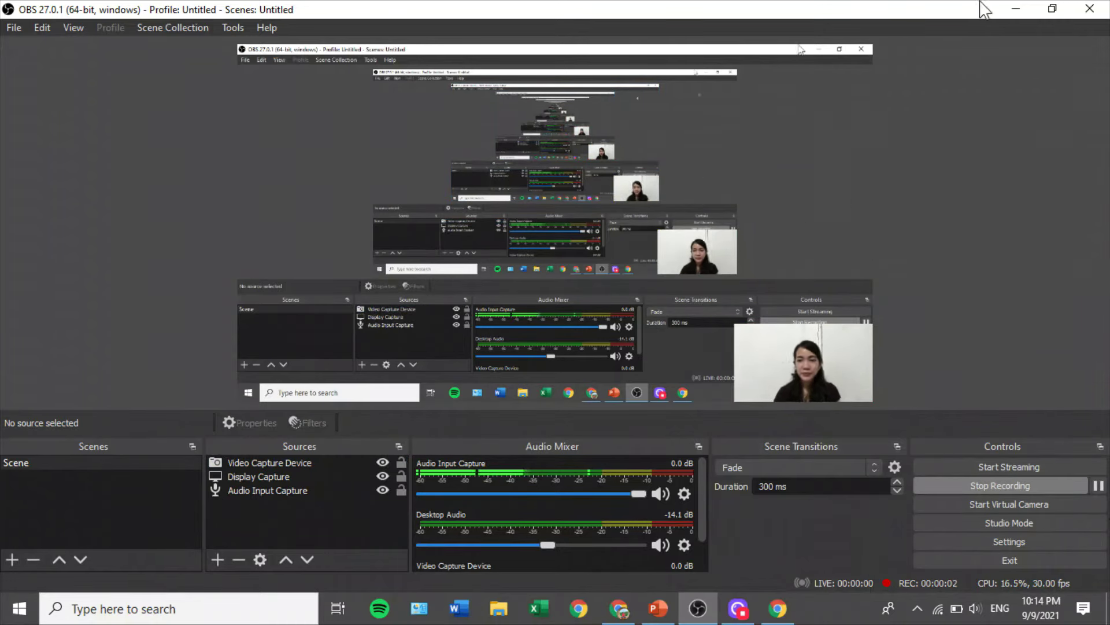
{"action": "left_click", "coordinate": [1016, 9]}
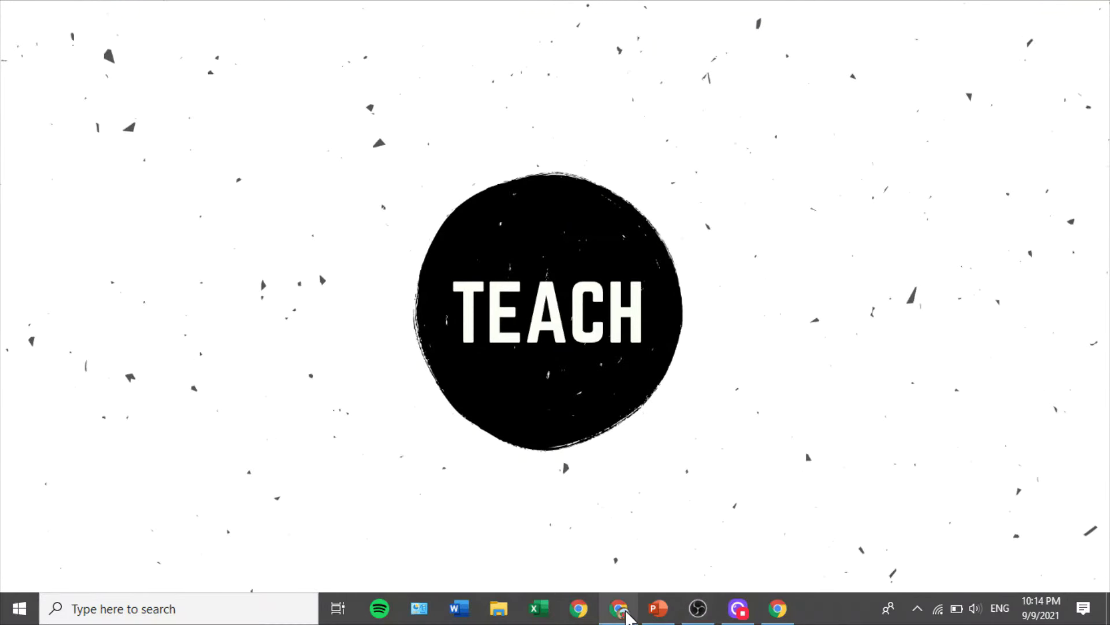
{"action": "left_click", "coordinate": [659, 609]}
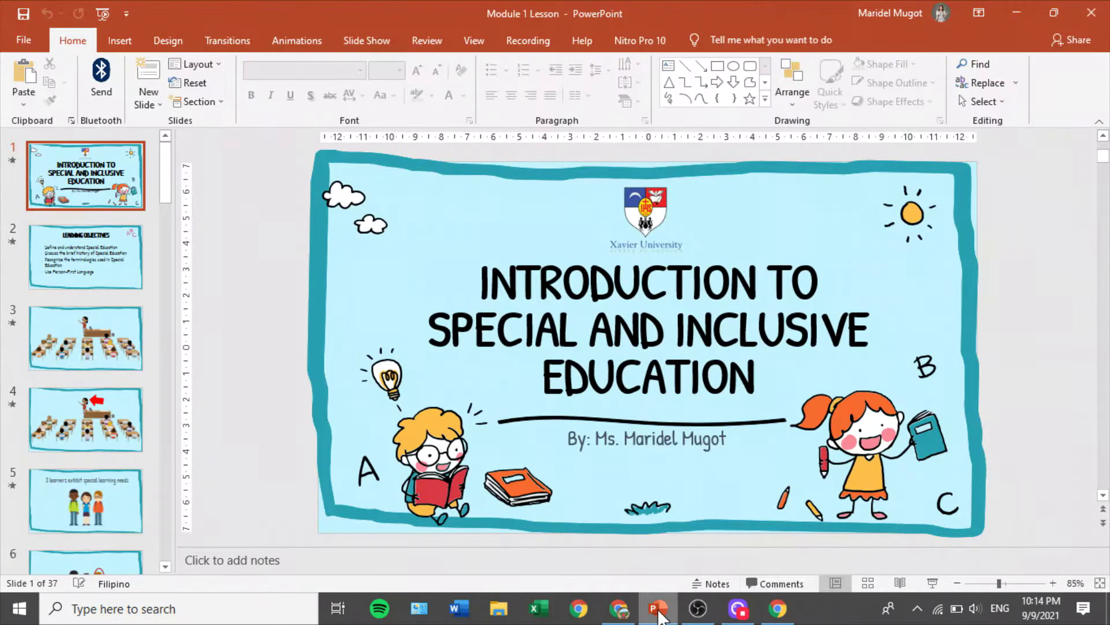
{"action": "left_click", "coordinate": [934, 583]}
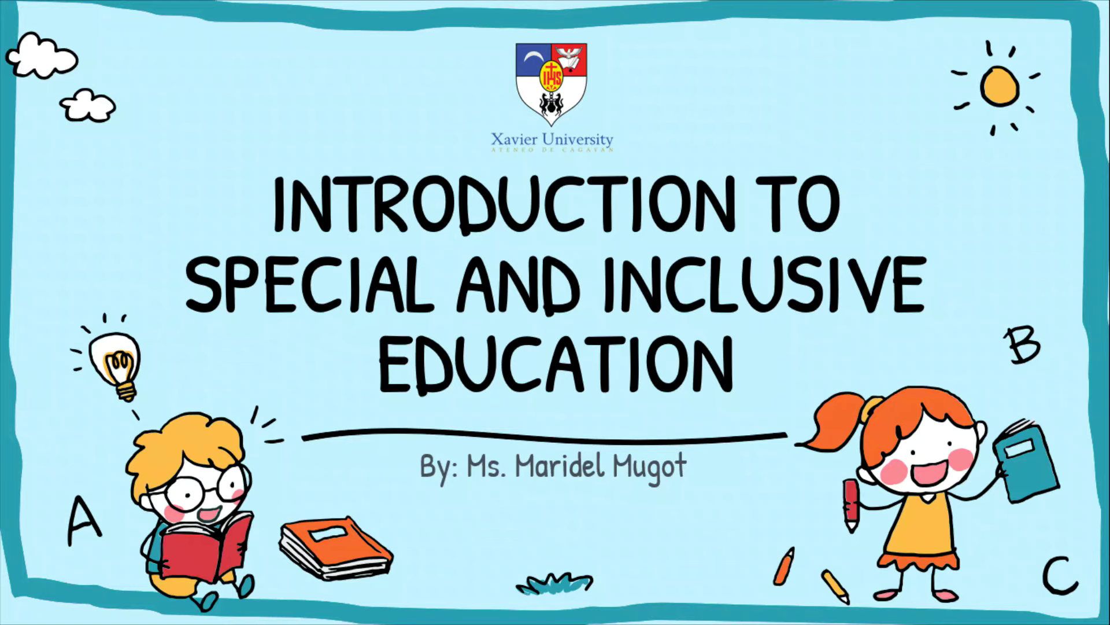
{"action": "key", "text": "Escape"}
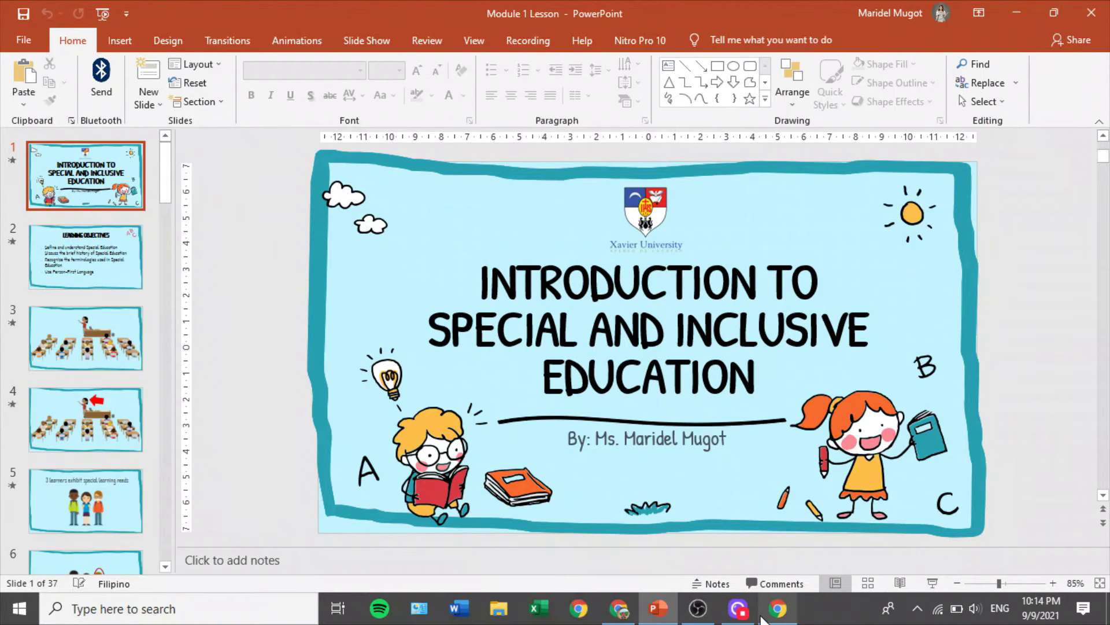
{"action": "left_click", "coordinate": [698, 608]}
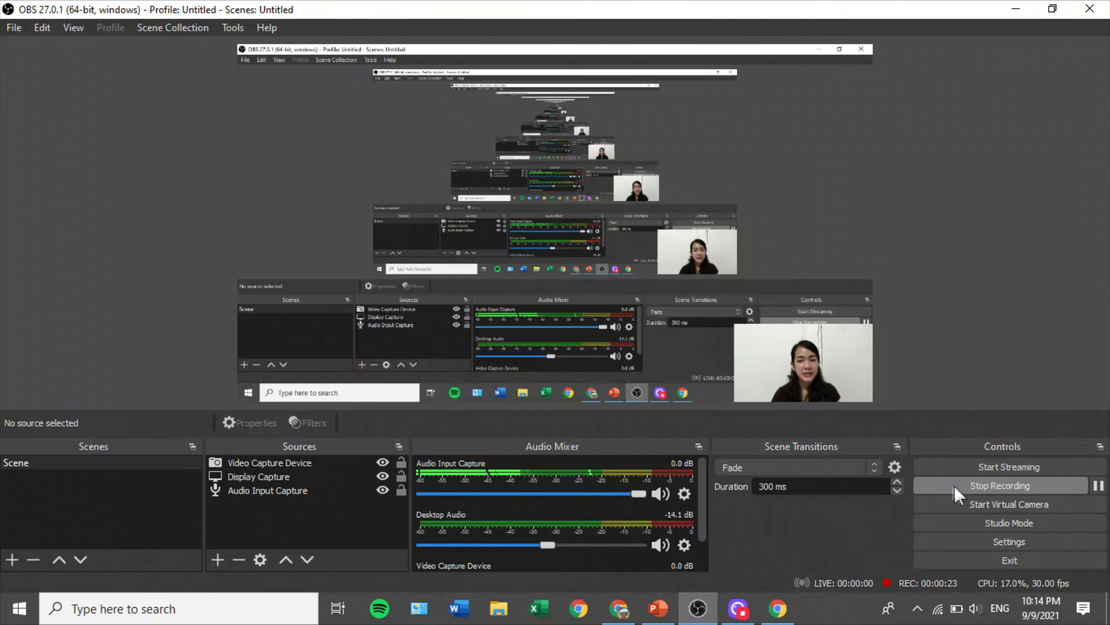
{"action": "left_click", "coordinate": [998, 488]}
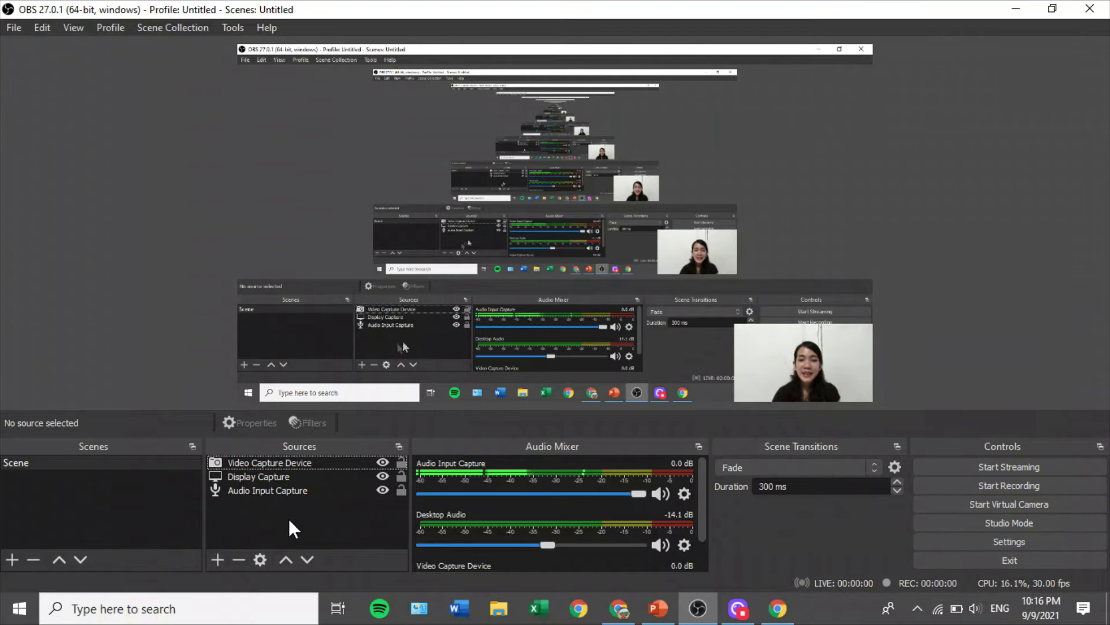
Remove the Display Capture source from the scene.
{"action": "left_click", "coordinate": [215, 559]}
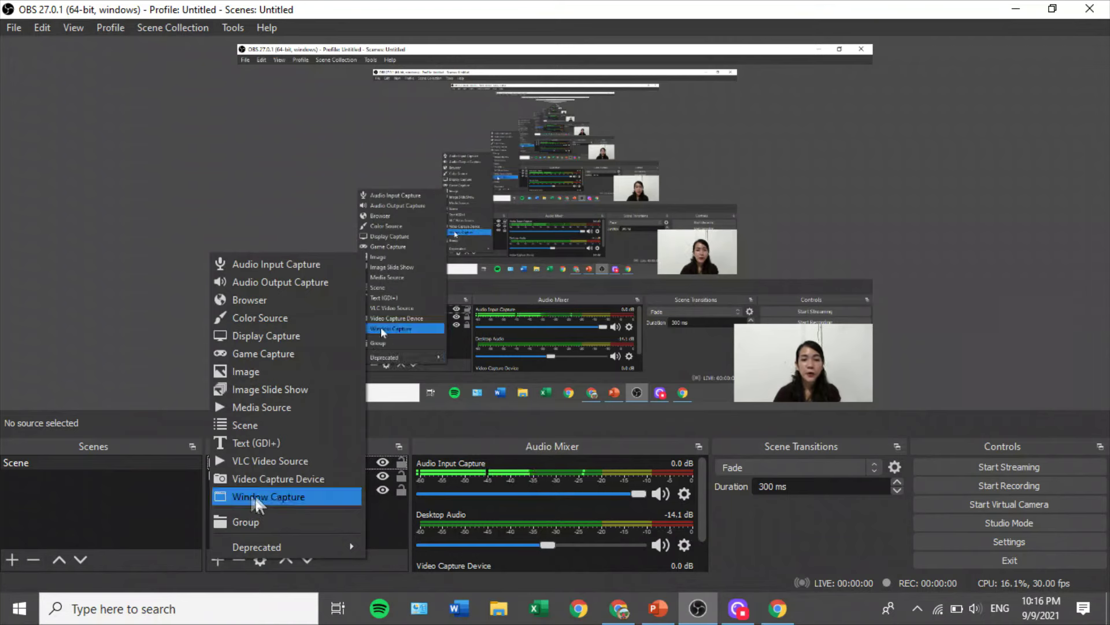
{"action": "left_click", "coordinate": [370, 501]}
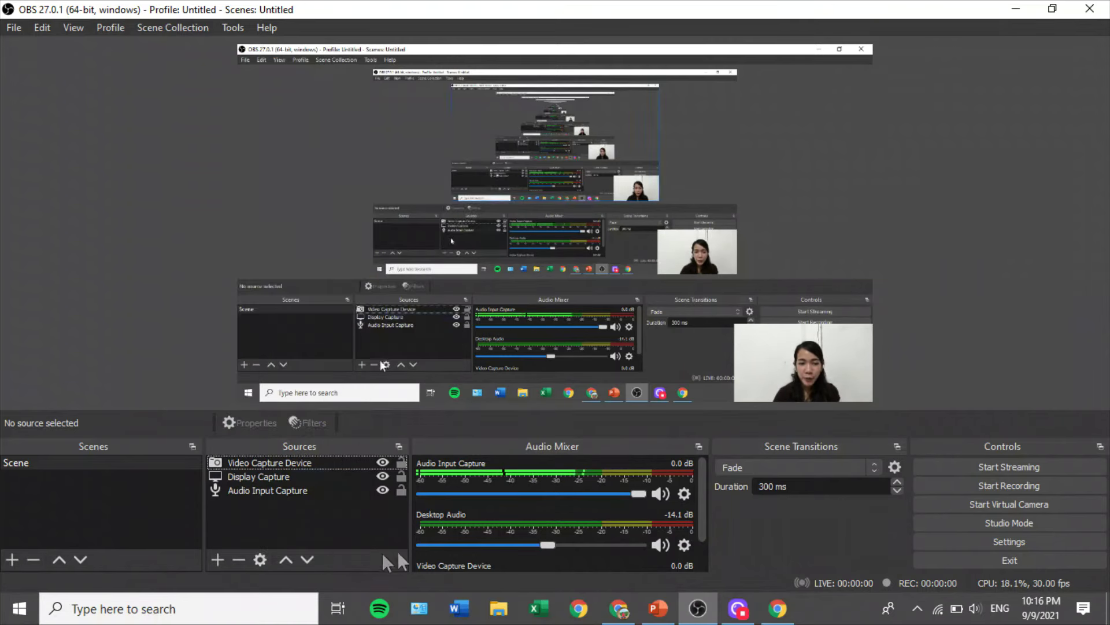
{"action": "left_click", "coordinate": [259, 478]}
{"action": "right_click", "coordinate": [259, 478]}
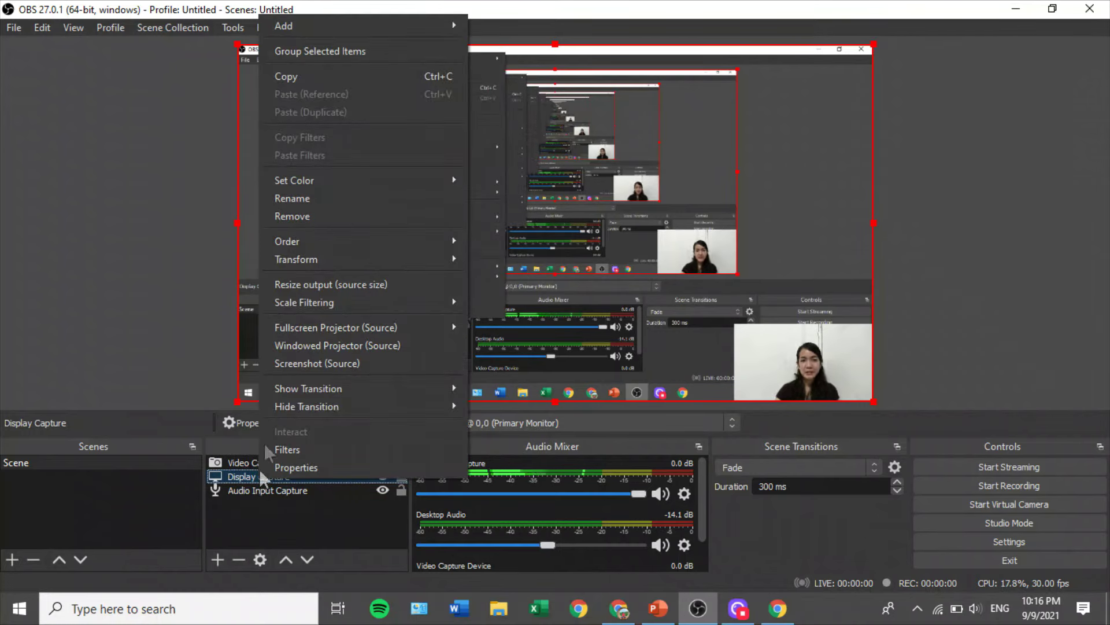
{"action": "left_click", "coordinate": [316, 216]}
{"action": "left_click", "coordinate": [612, 325]}
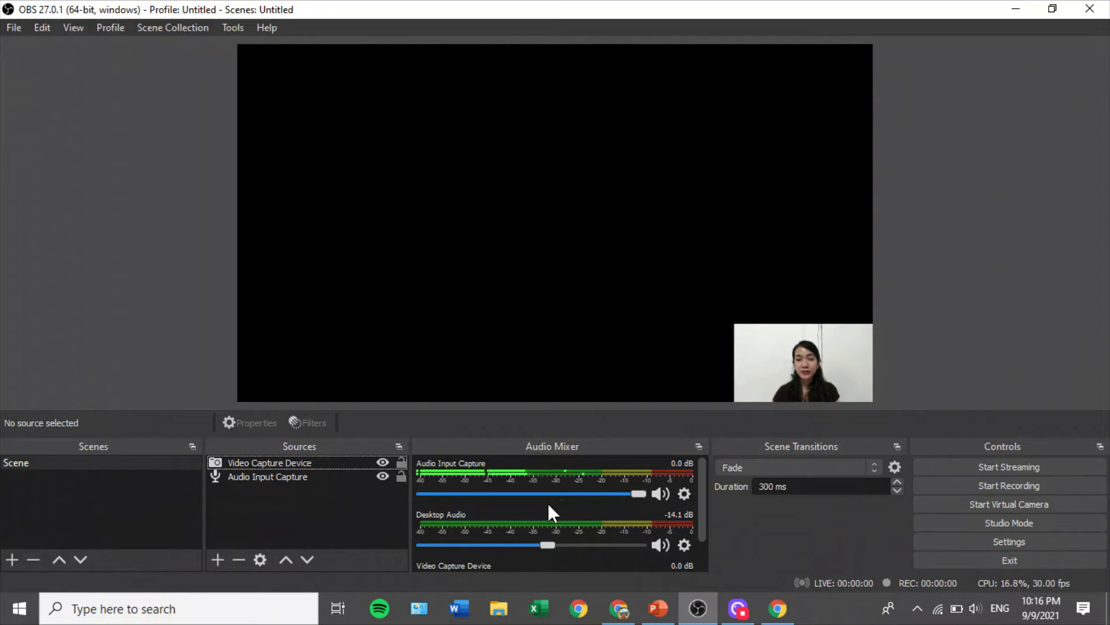
Add a Window Capture source named Powerpoint that captures the window [POWERPNT.EXE]: Module 1 Lesson - PowerPoint.
{"action": "left_click", "coordinate": [217, 564]}
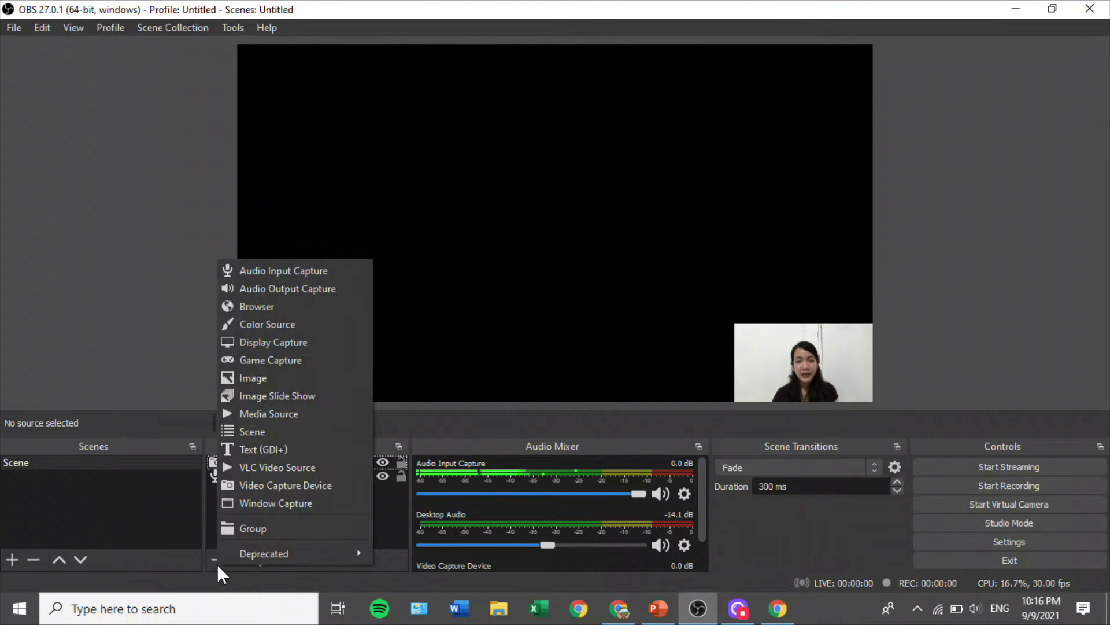
{"action": "left_click", "coordinate": [329, 501]}
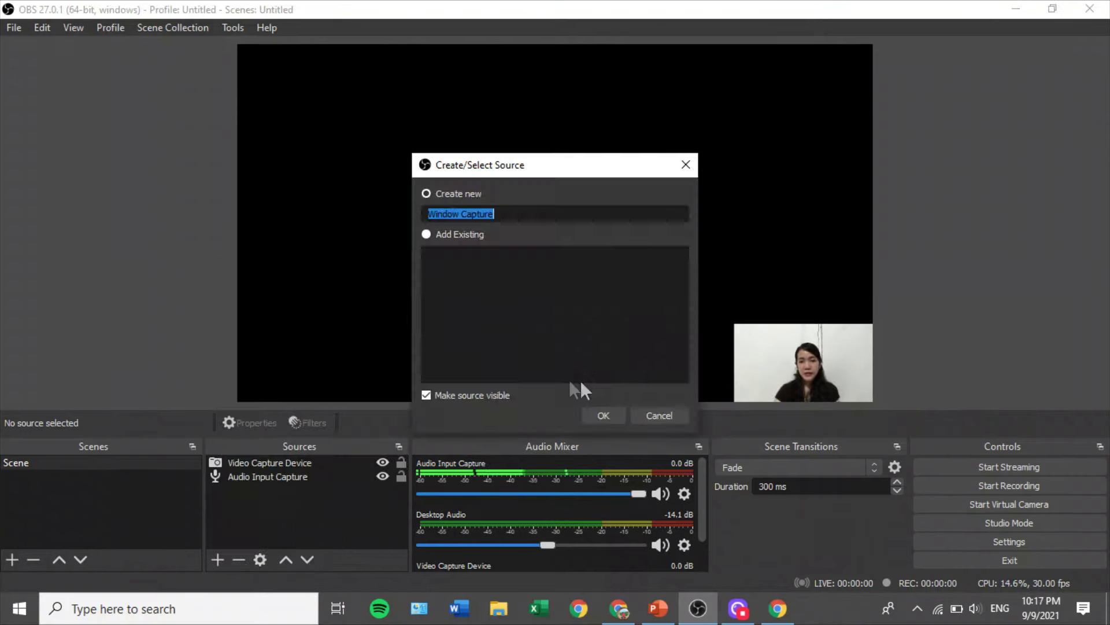
{"action": "type", "text": "Powerpoin"}
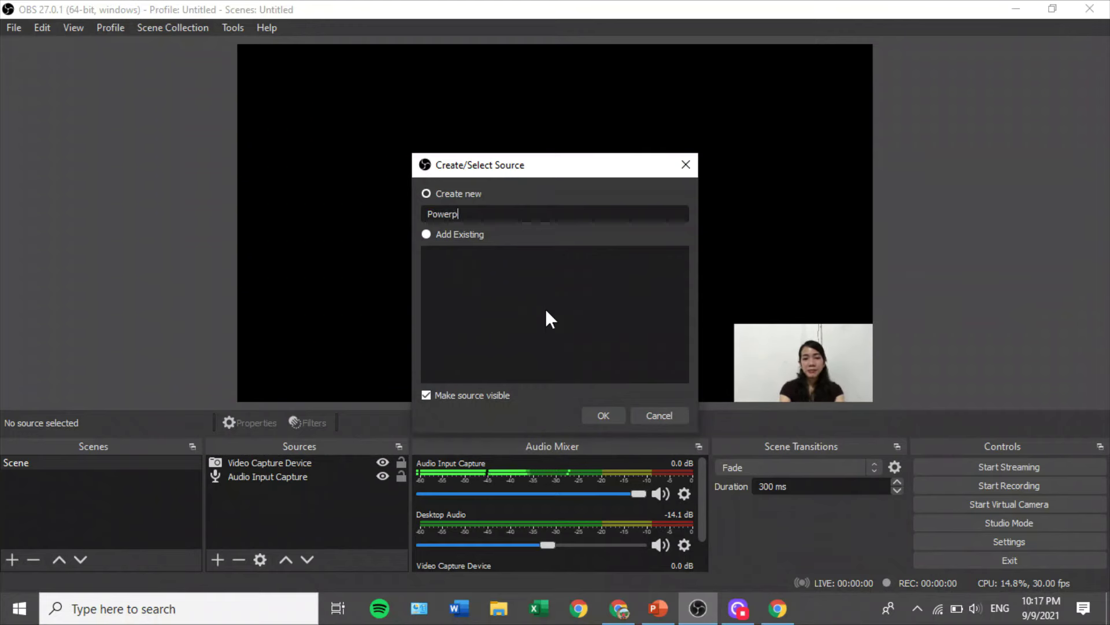
{"action": "type", "text": "t"}
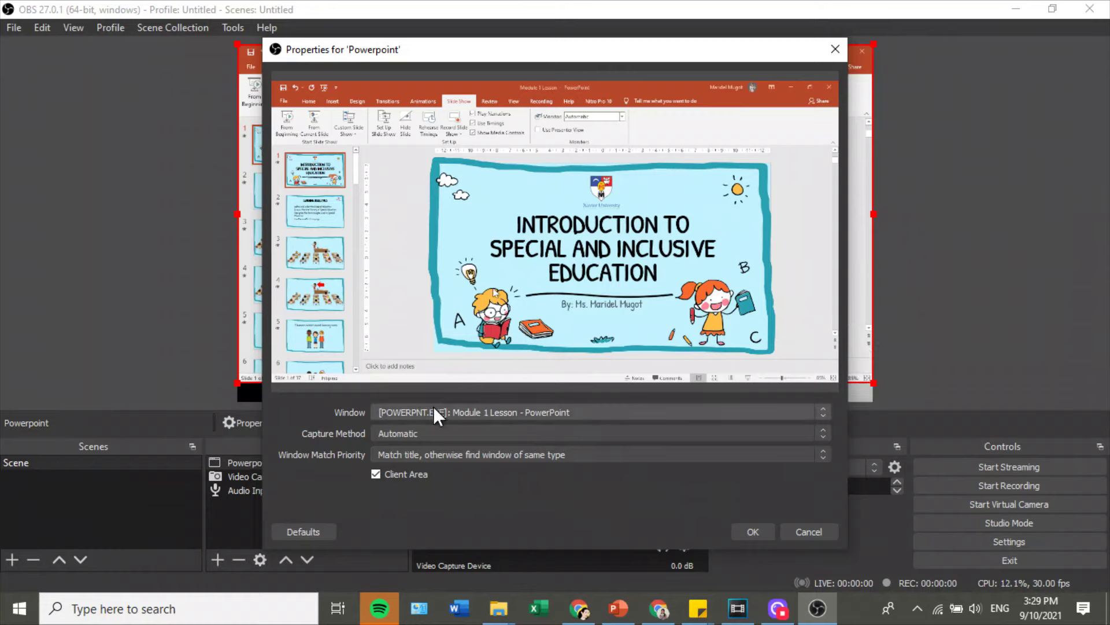
{"action": "left_click", "coordinate": [664, 412]}
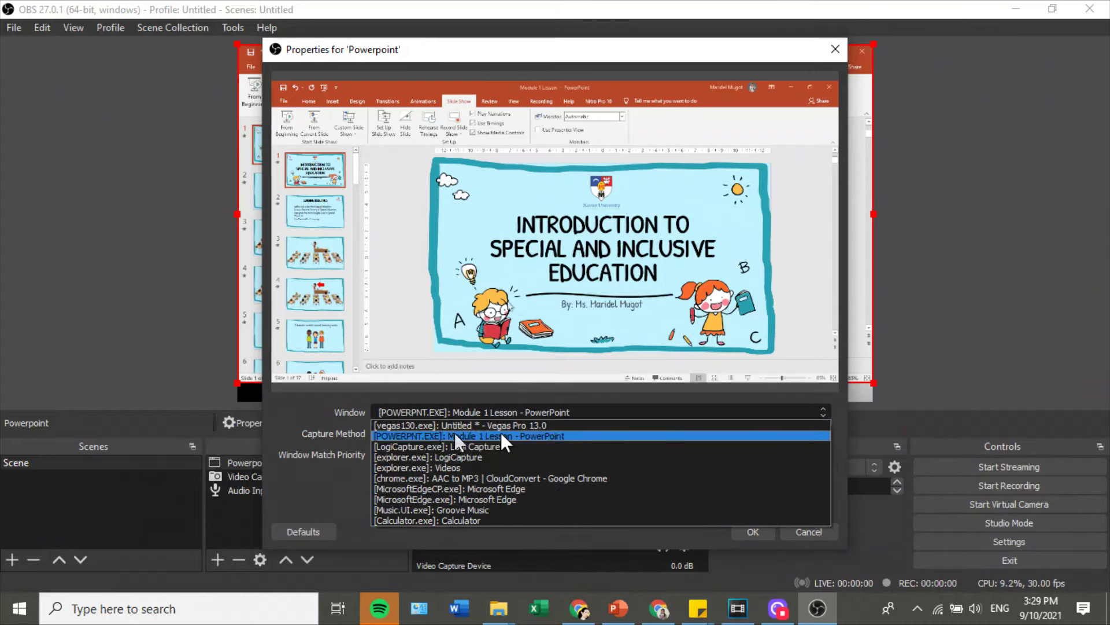
{"action": "left_click", "coordinate": [465, 434]}
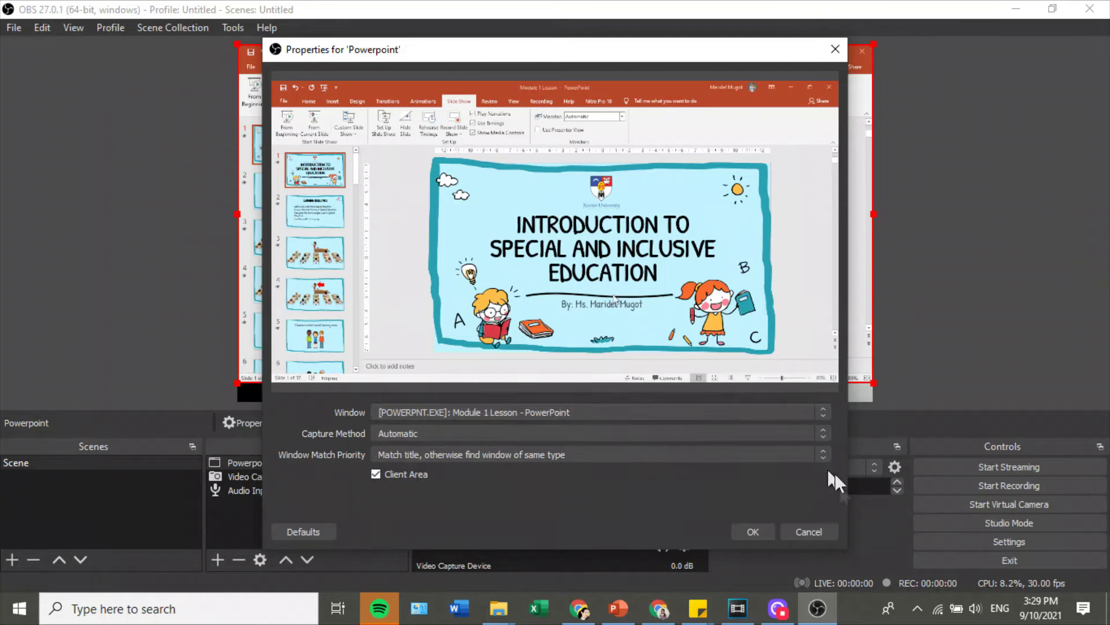